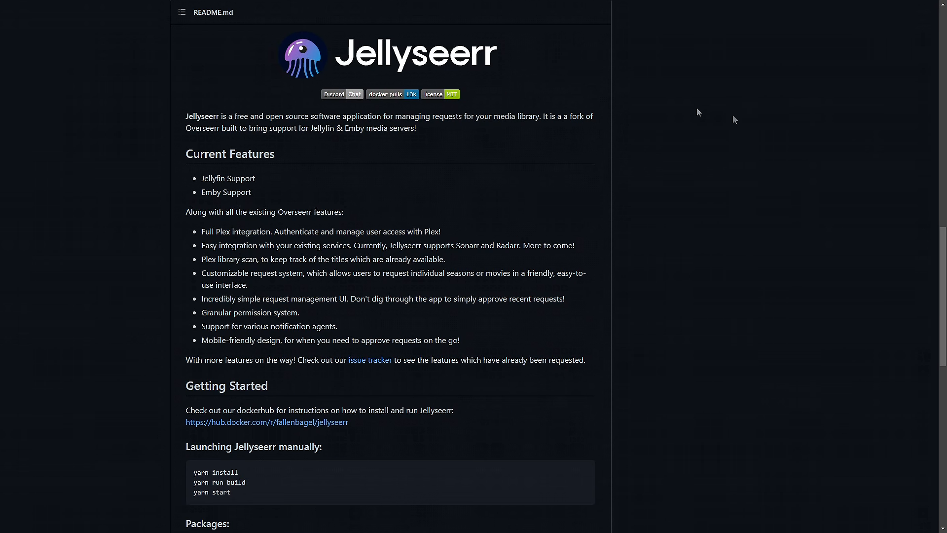
- Scroll the Jellyseerr README down to Support and Contributing, then back up to Preview
scroll(616, 102, down, 8)
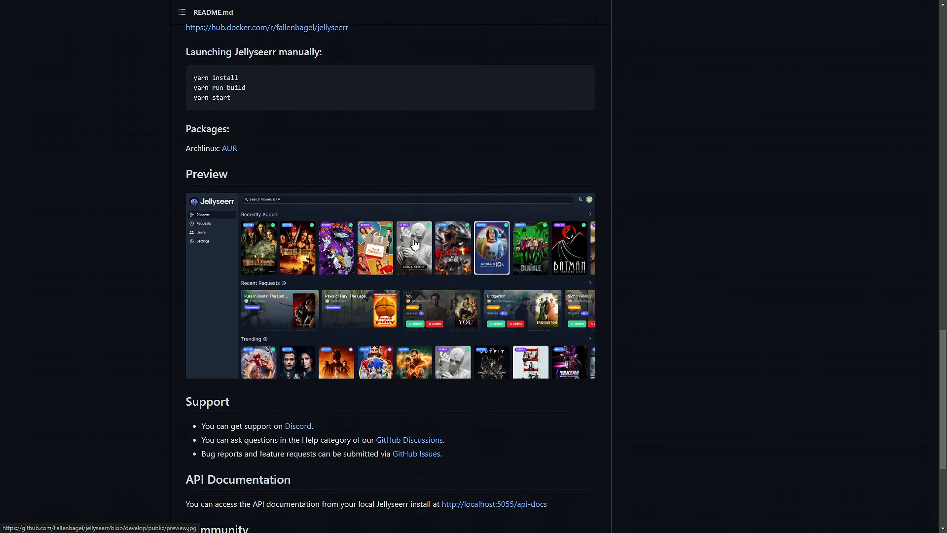
scroll(404, 212, down, 3)
scroll(404, 212, down, 2)
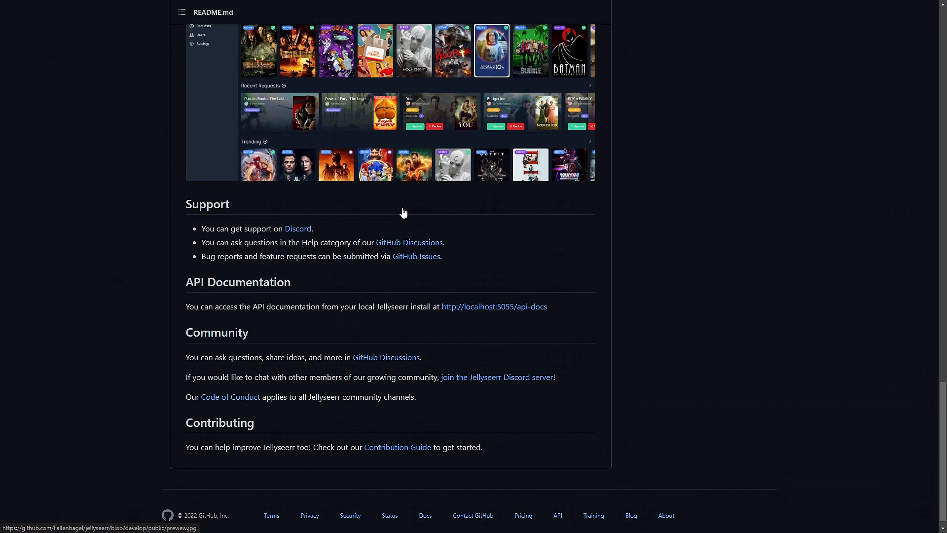
scroll(403, 212, up, 1)
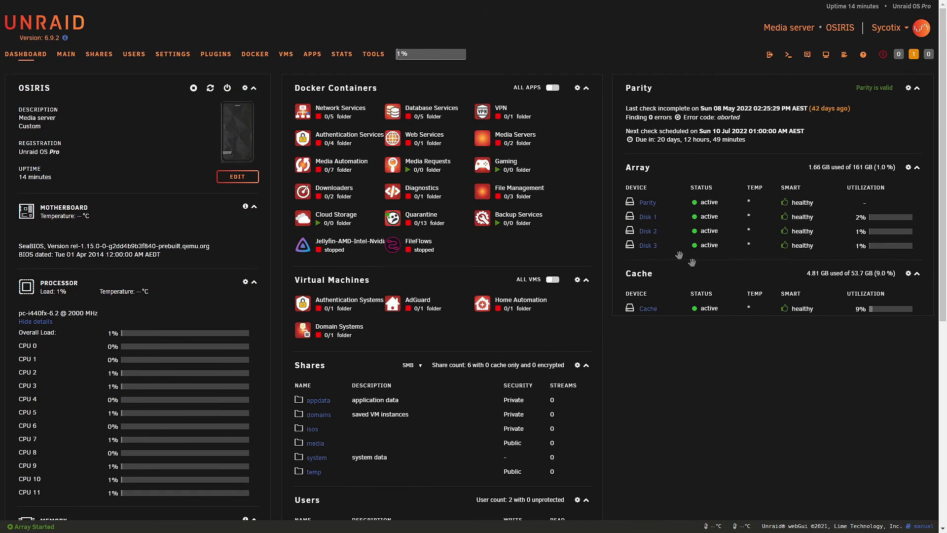
- Find jellyseerr in the Apps store, view its details and start installing it
click(312, 55)
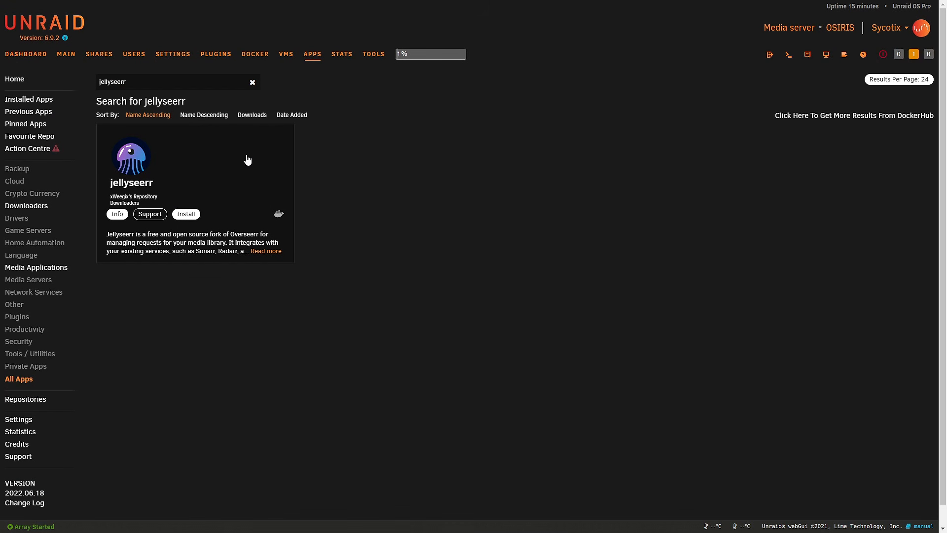
click(197, 160)
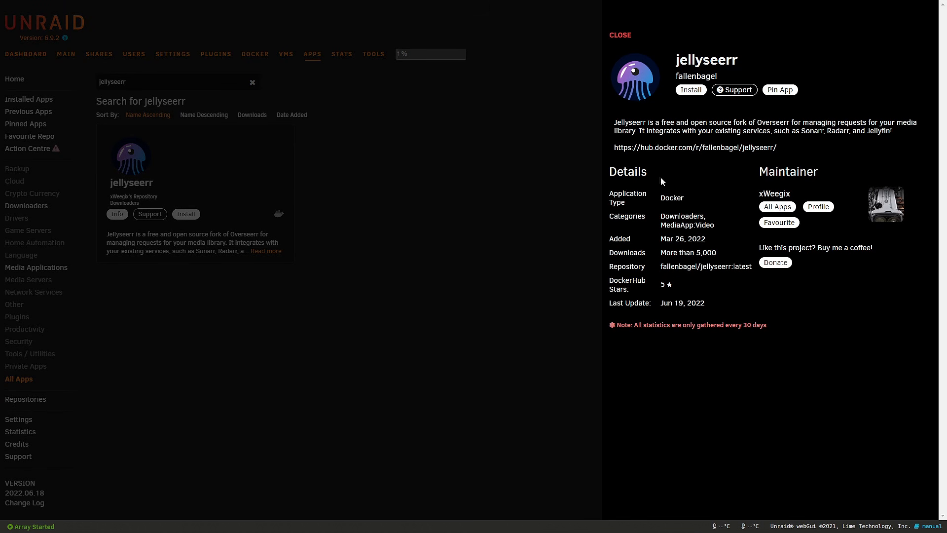
click(691, 90)
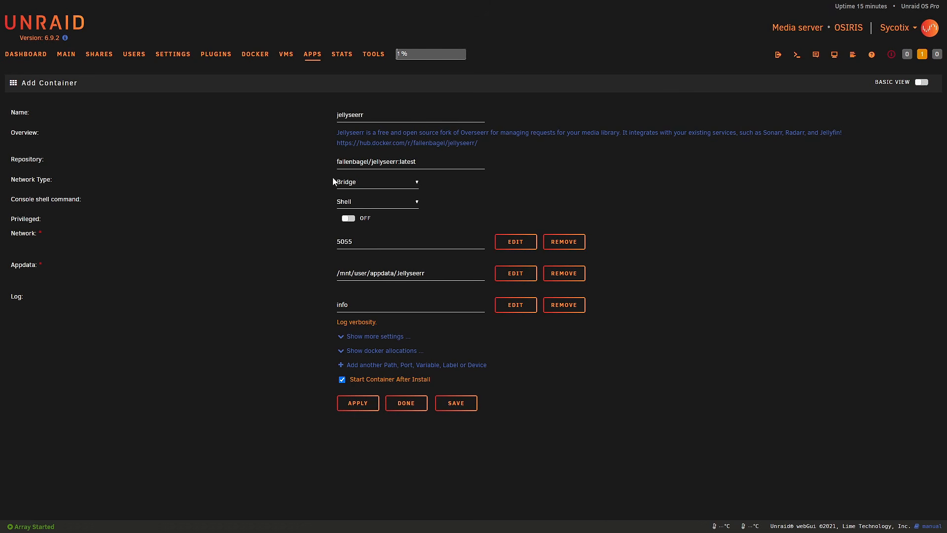
- Put the container on the Custom : ibraproxy network and reveal PUID 99, PGID 100, UMASK 022
click(348, 183)
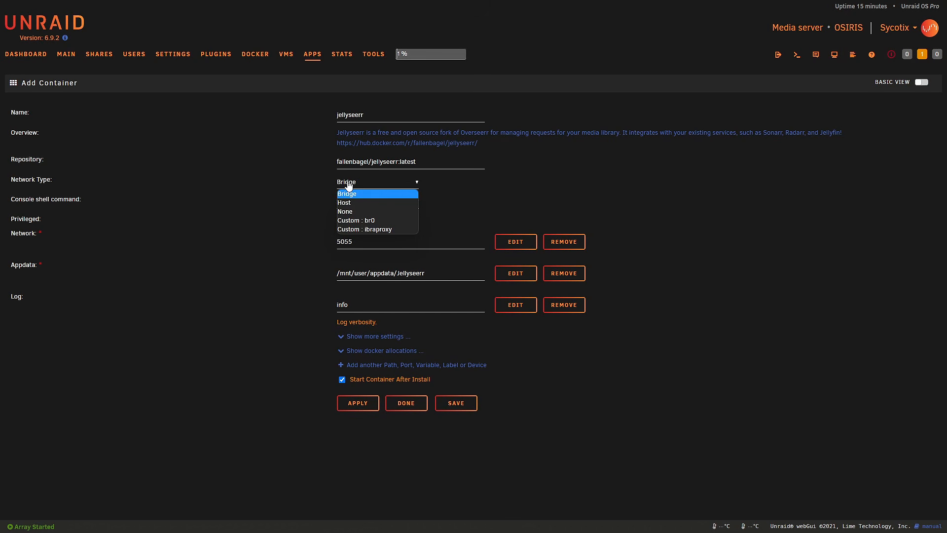
click(357, 229)
click(369, 262)
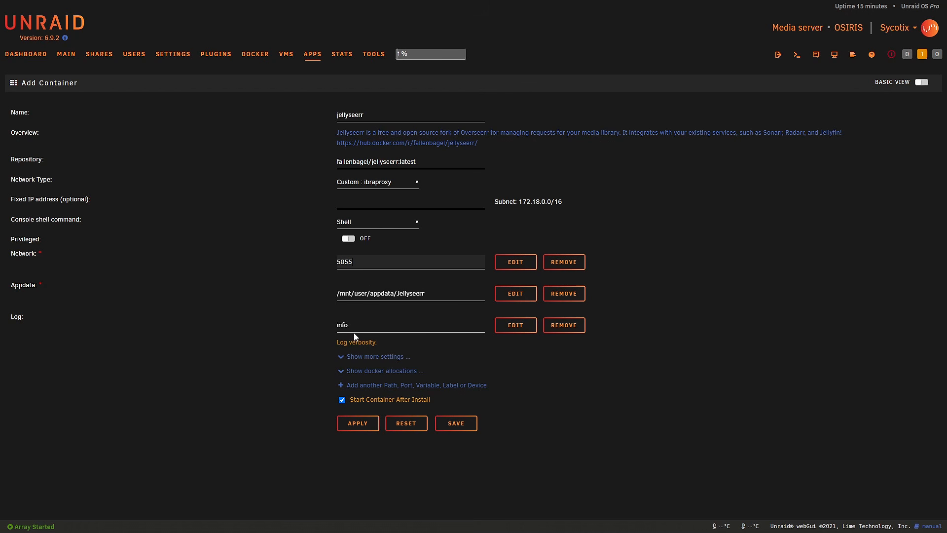
click(365, 356)
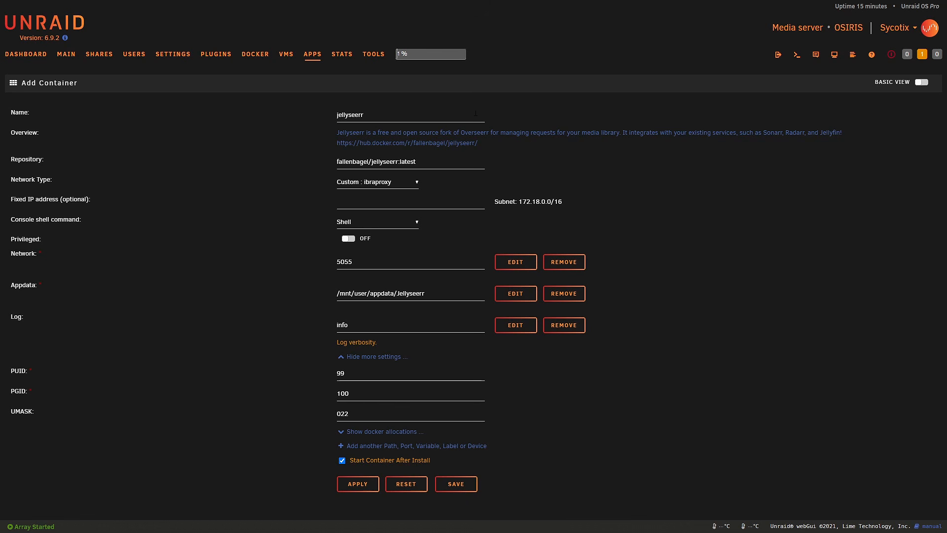
- Apply to create the jellyseerr container, then launch its WebUI from the Docker page
click(366, 489)
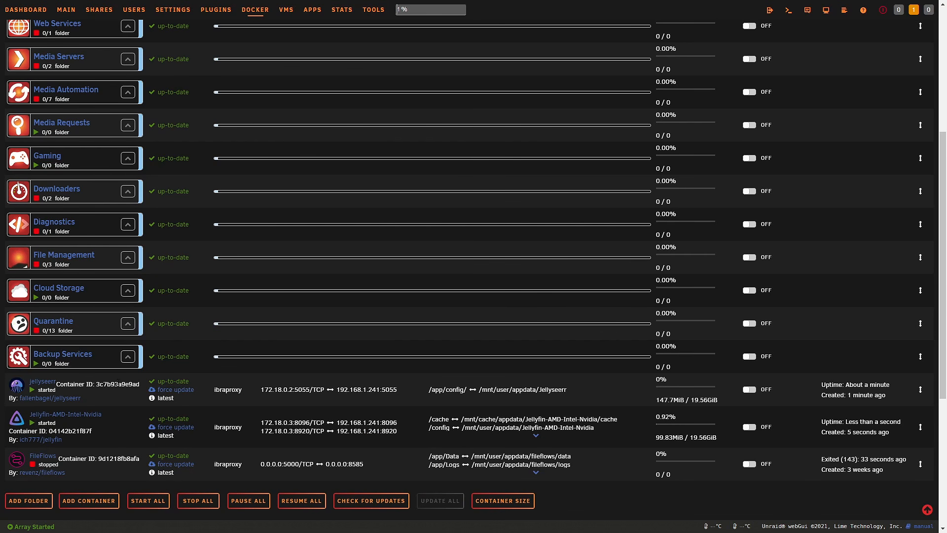
click(16, 388)
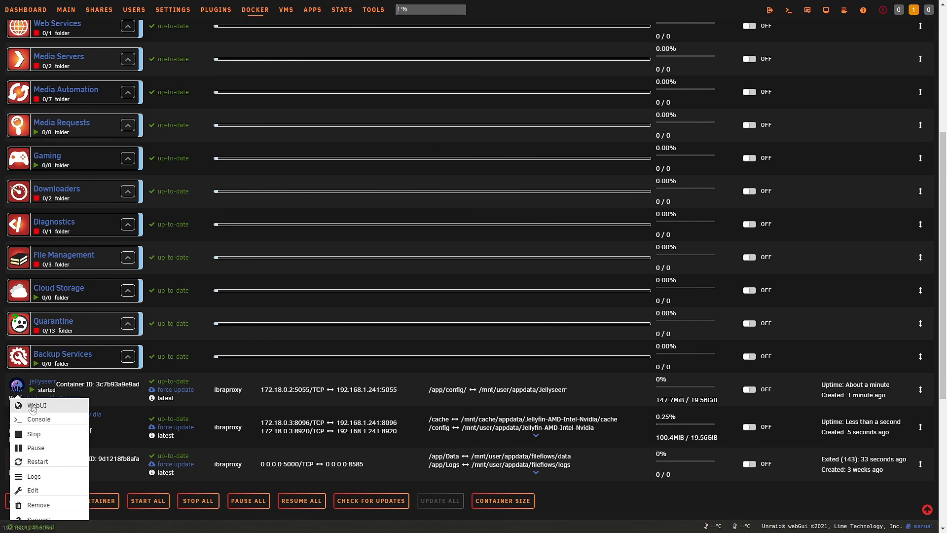
click(32, 406)
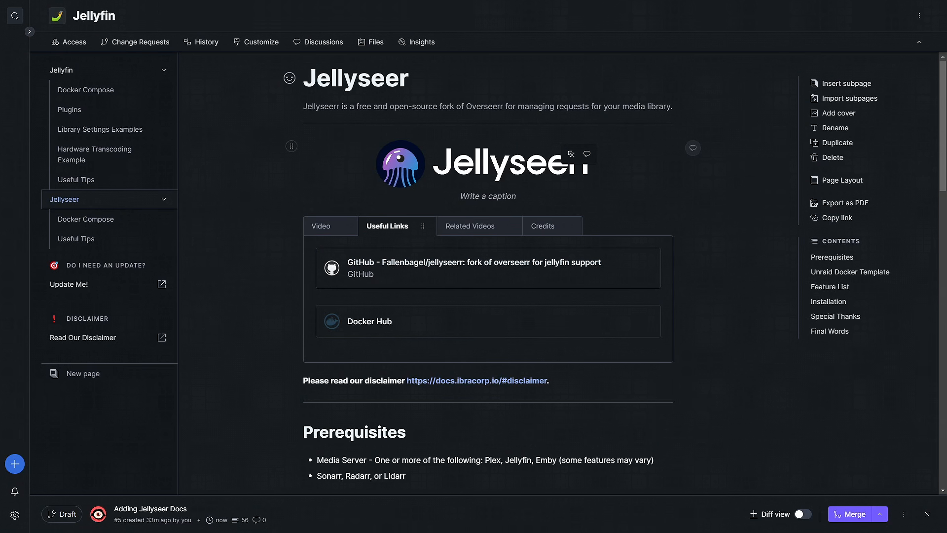
- Show the embedded Jellyfin guide video and scroll the Jellyseer guide to Final Words and back
click(323, 227)
scroll(413, 265, down, 3)
scroll(412, 269, down, 20)
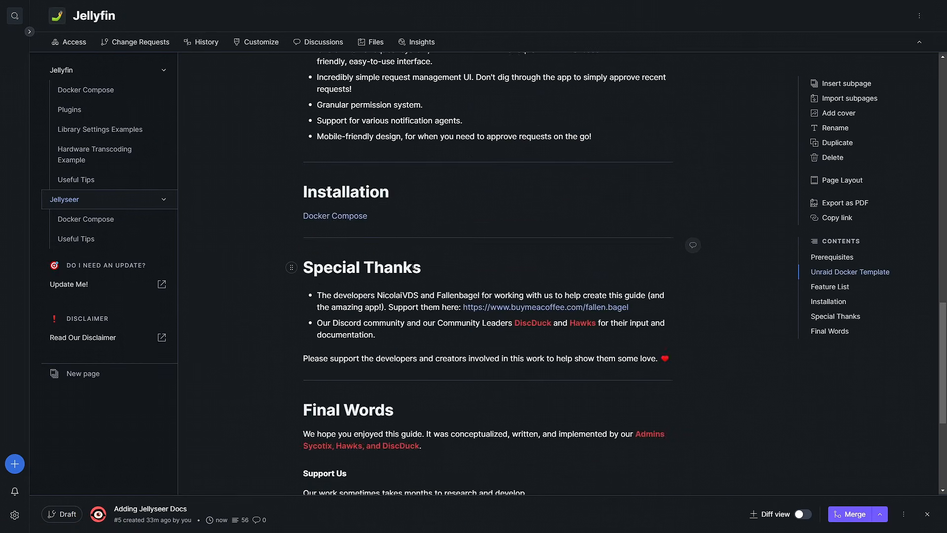
scroll(414, 267, up, 20)
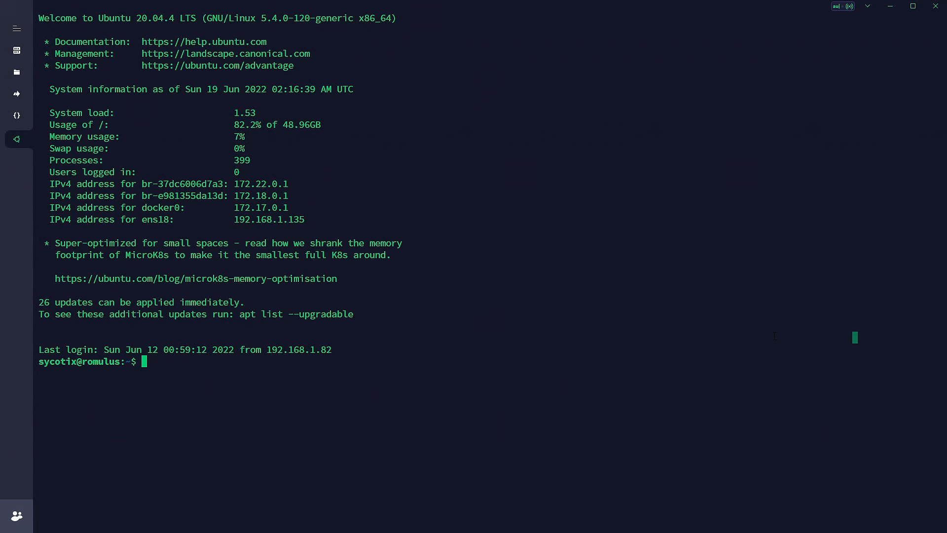
- Paste and run mkdir /opt/jellyseerr at the server's shell prompt
text(mkdir /opt/jellyseerr)
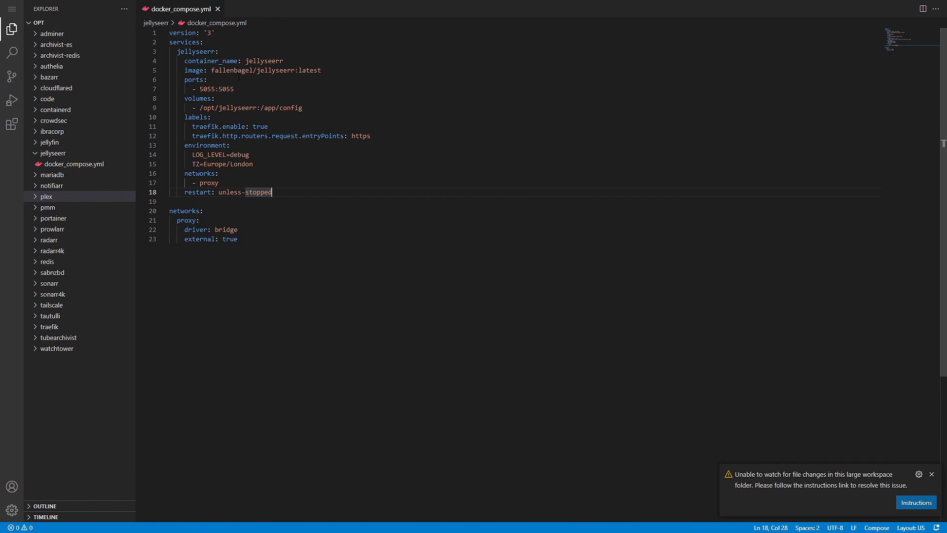
- Replace the underscore with a hyphen so docker_compose.yml becomes docker-compose.yml
click(277, 246)
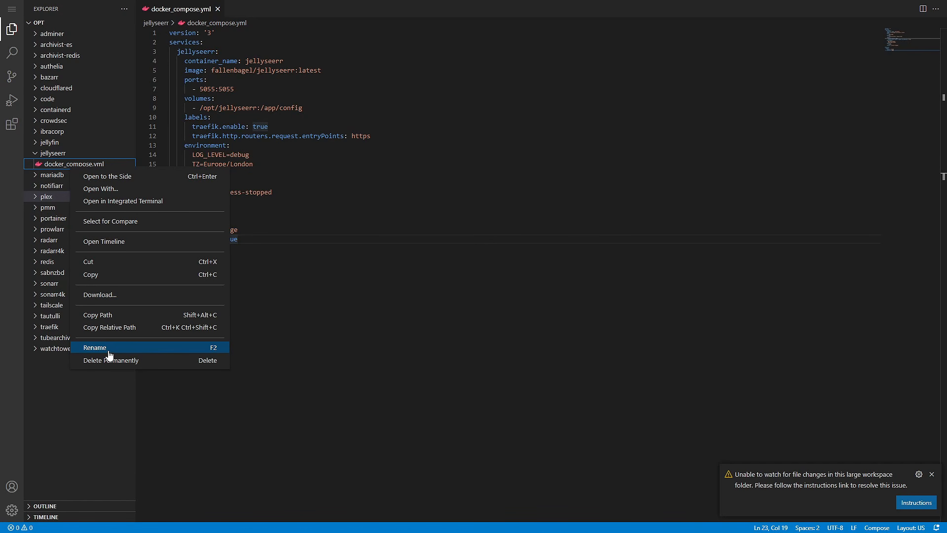
click(109, 354)
key(End)
key(Left)
key(Left)
key(Left)
key(Left)
key(Left)
key(Left)
key(Left)
key(Left)
key(Left)
key(Left)
key(Left)
key(BackSpace)
text(-)
key(Return)
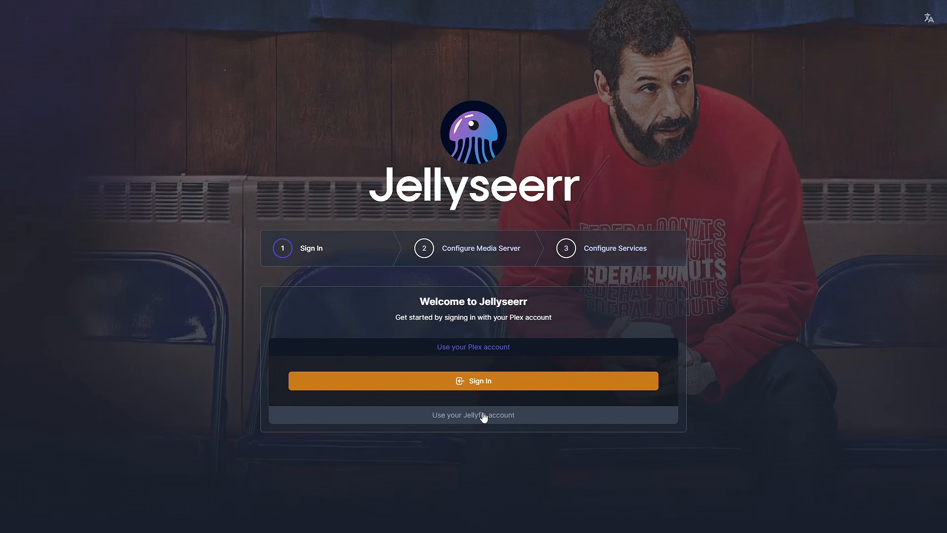
click(482, 418)
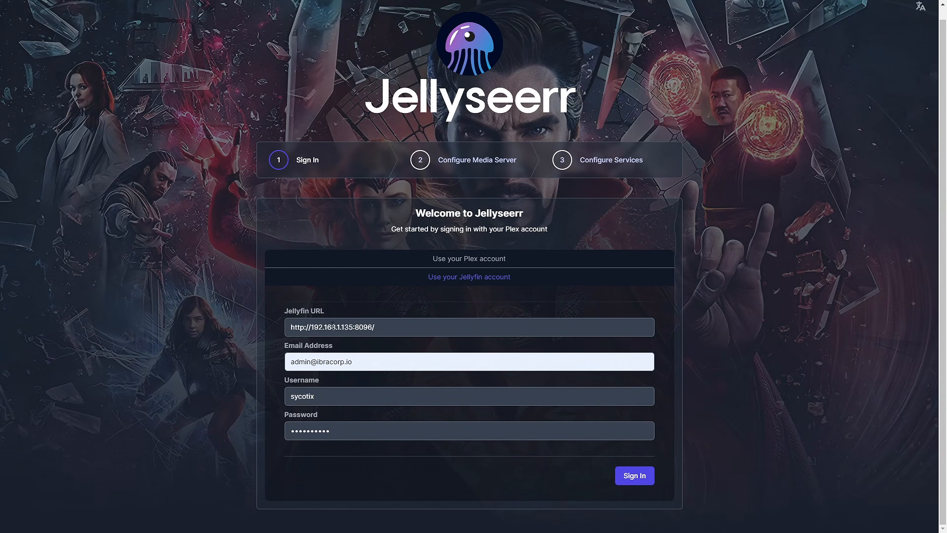
drag(353, 327, 312, 328)
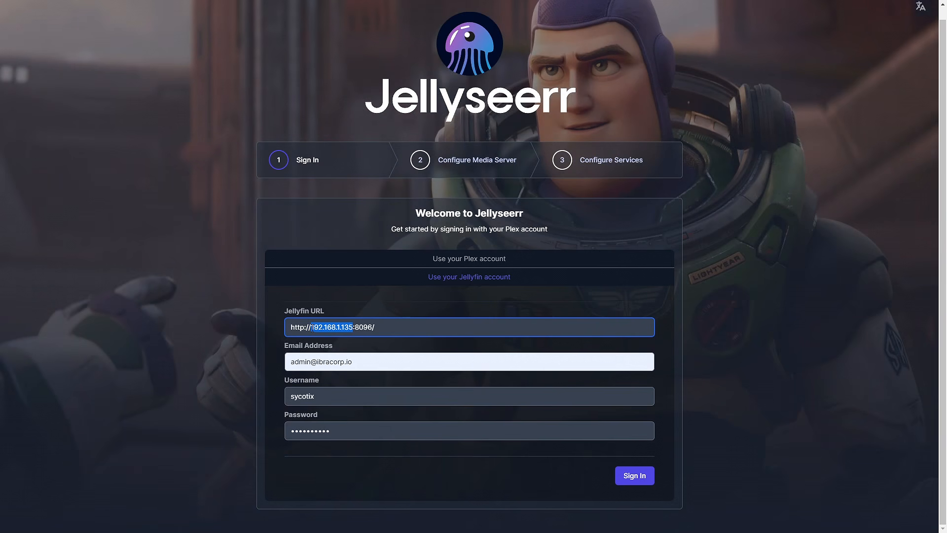
text(jellyfin)
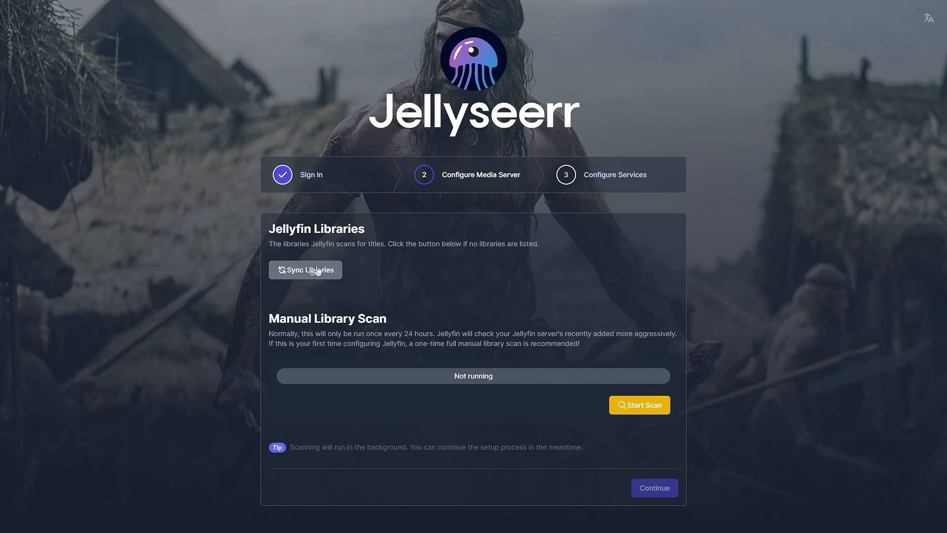
- Load the Jellyfin libraries, enable Movies and Shows, and continue to Configure Services
click(331, 272)
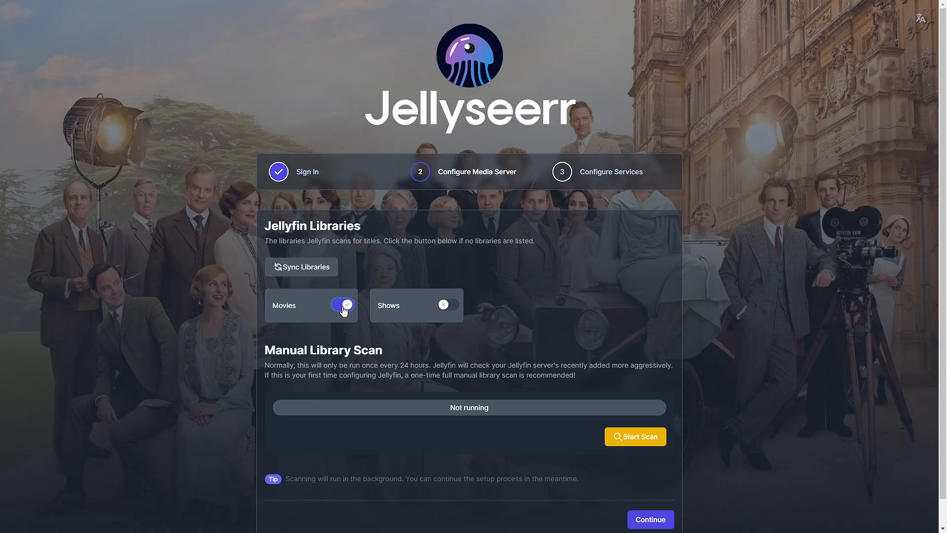
click(343, 306)
click(455, 308)
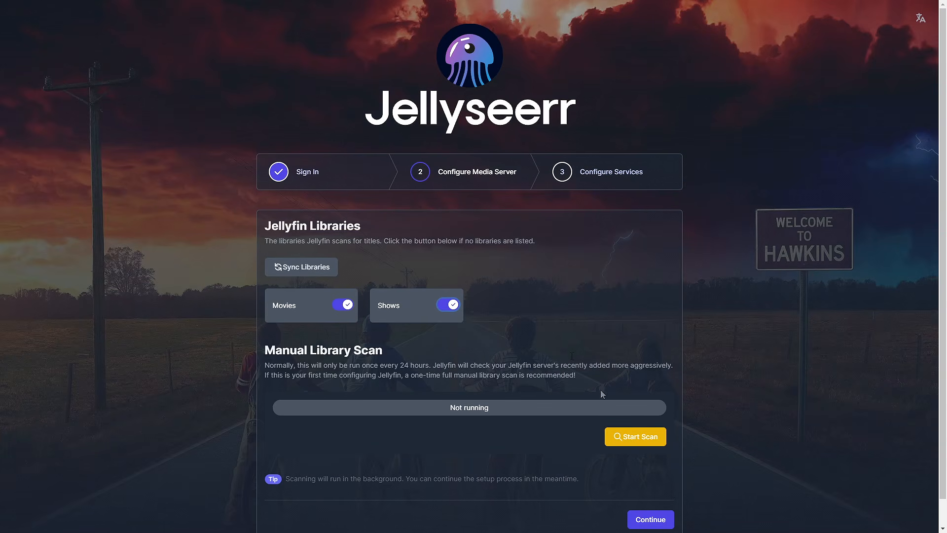
click(650, 519)
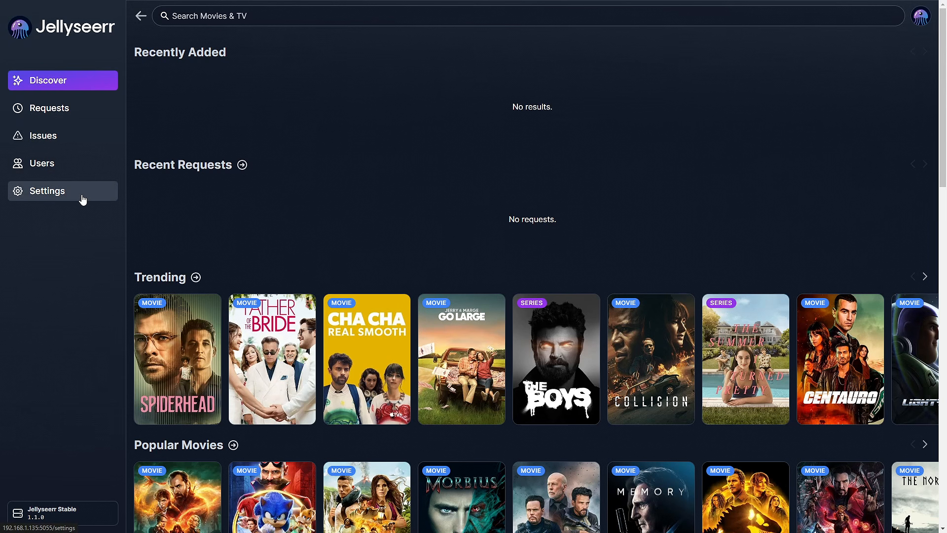
scroll(545, 222, down, 15)
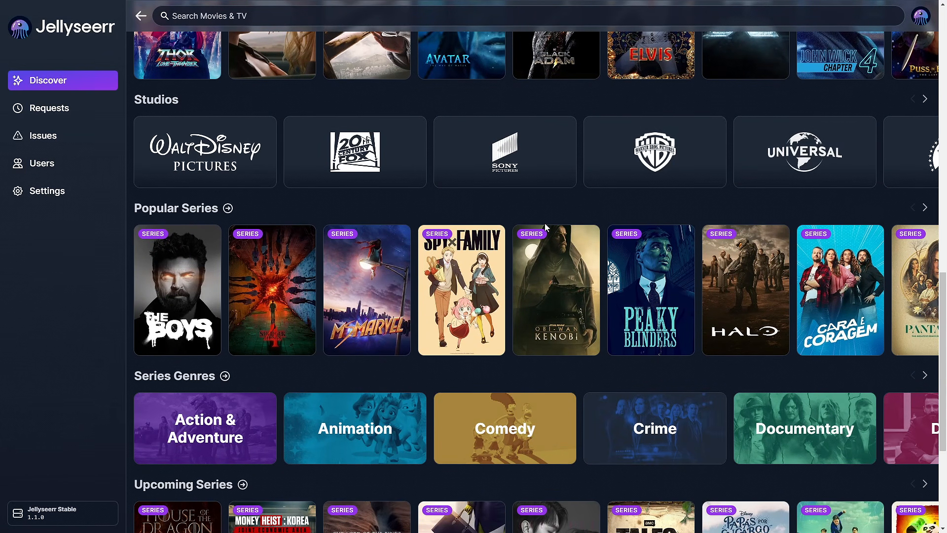
scroll(545, 227, down, 5)
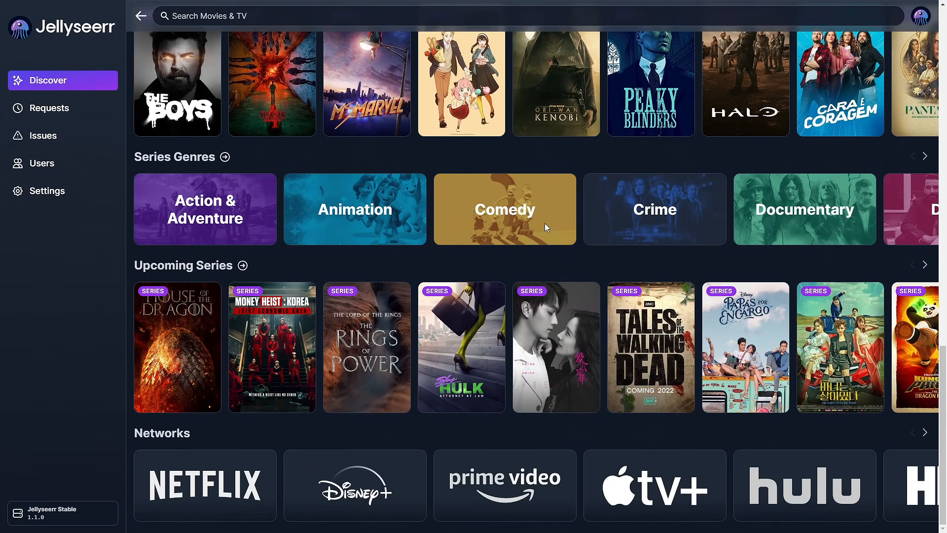
scroll(544, 222, up, 20)
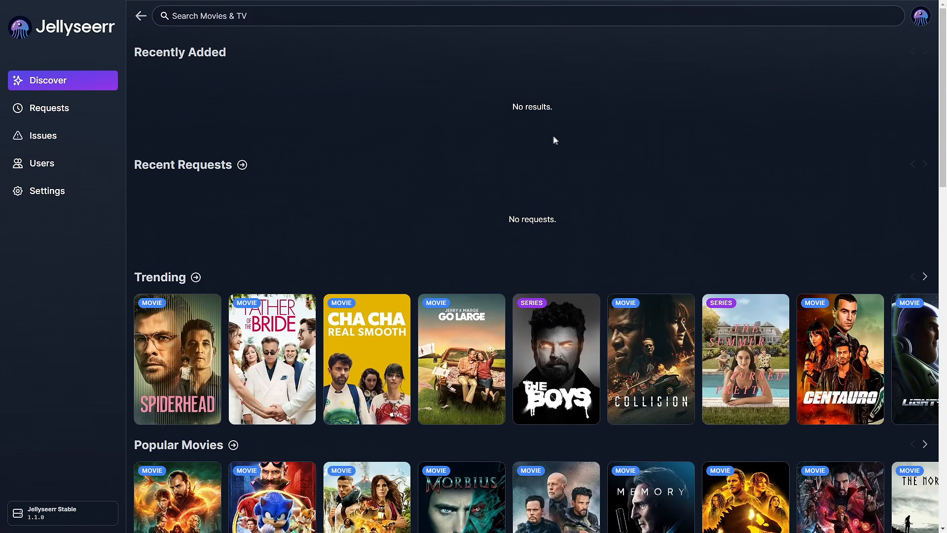
scroll(545, 142, down, 9)
mouse_move(545, 141)
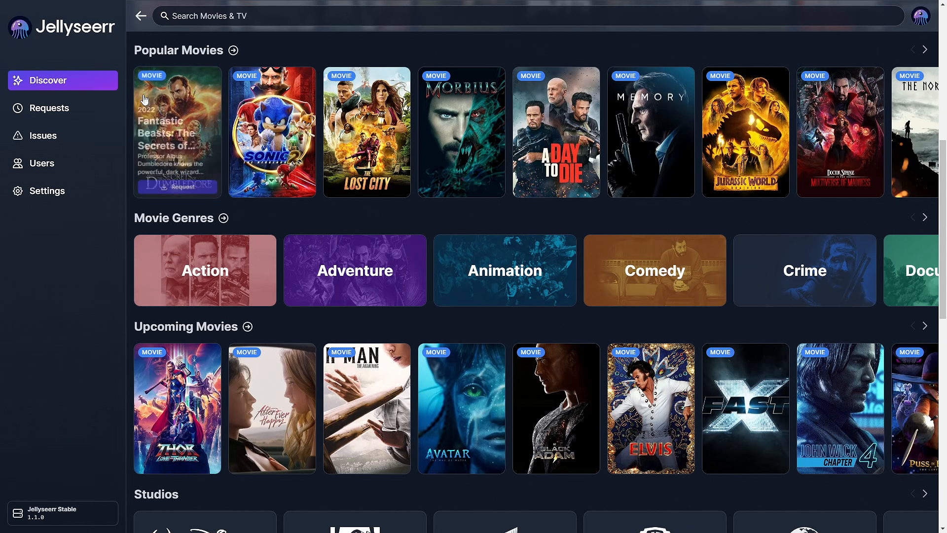
- Open Fantastic Beasts: The Secrets of Dumbledore, scroll its details, and start a request
click(160, 114)
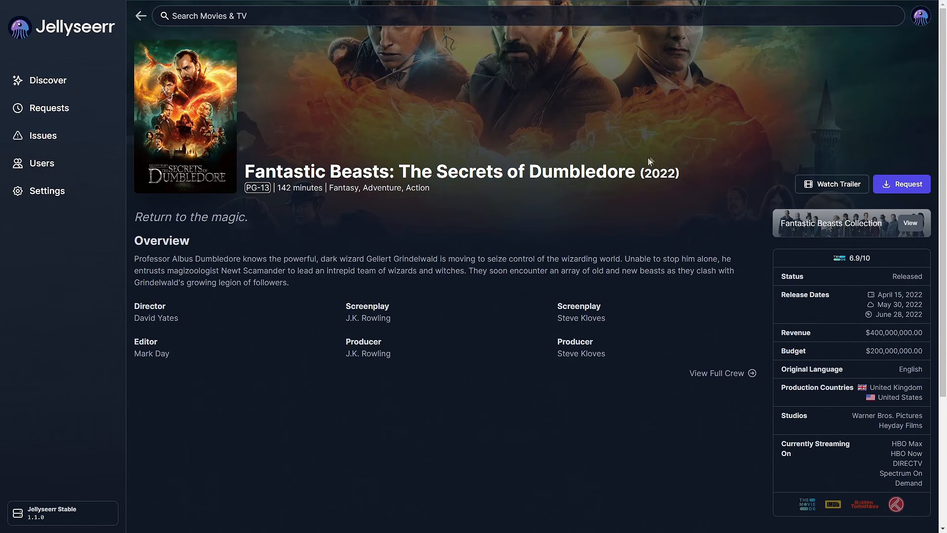
scroll(776, 205, down, 5)
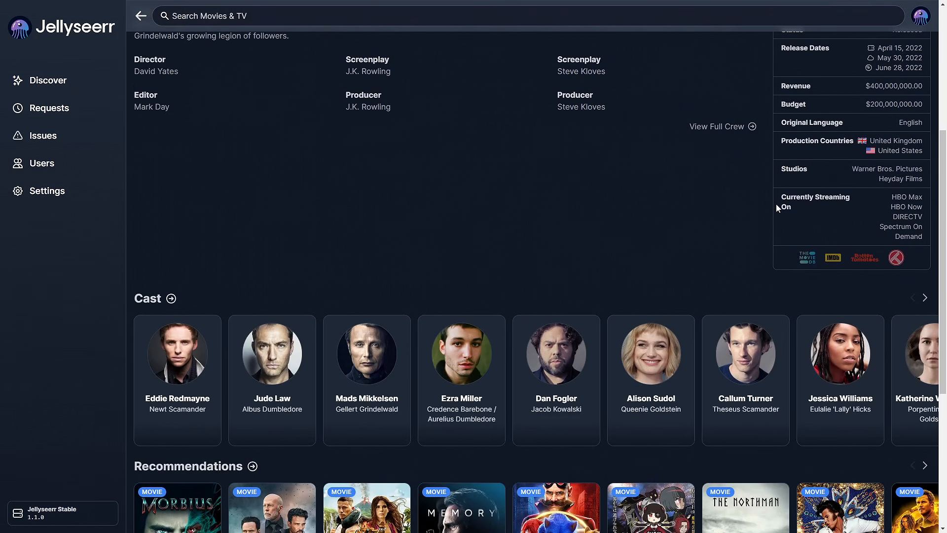
scroll(776, 203, up, 5)
scroll(769, 200, down, 10)
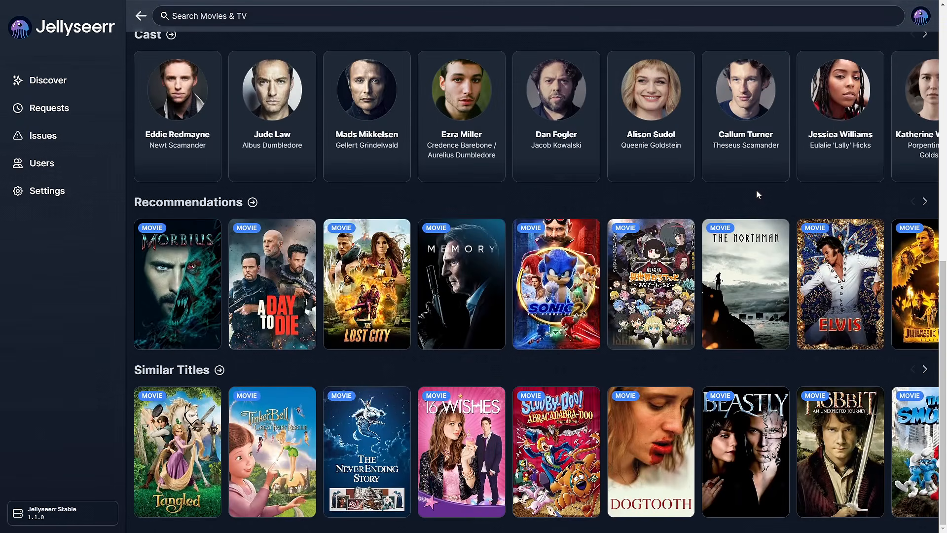
scroll(756, 190, up, 10)
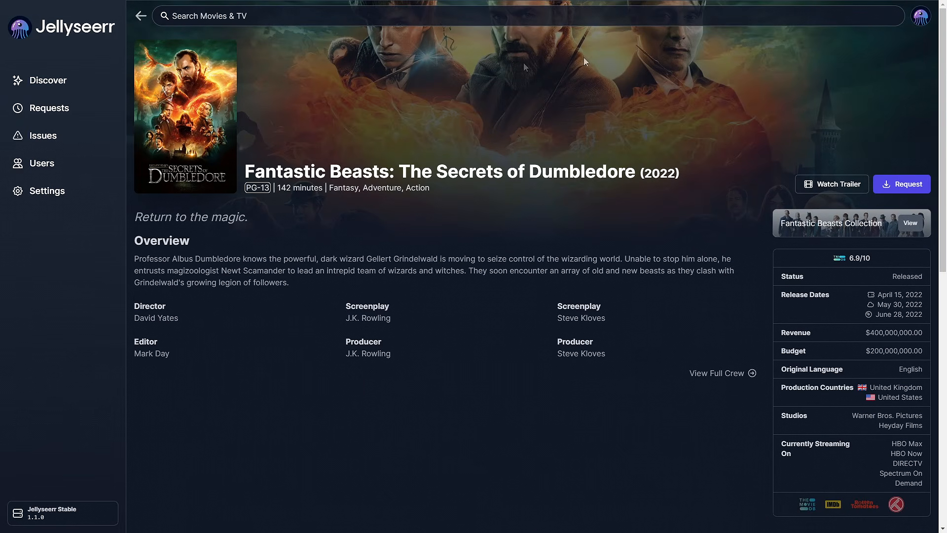
click(902, 185)
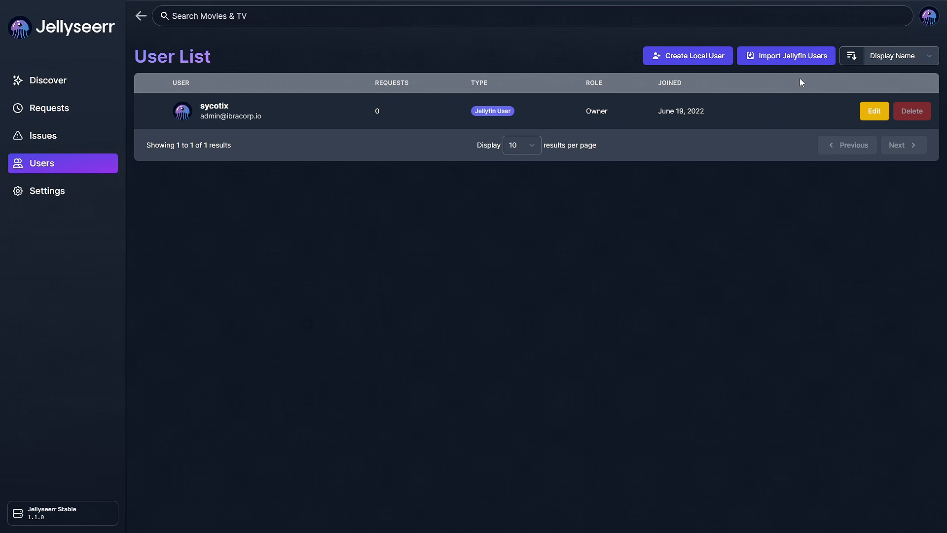
- Open and cancel the Import Jellyfin Users and Create Local User dialogs
click(798, 55)
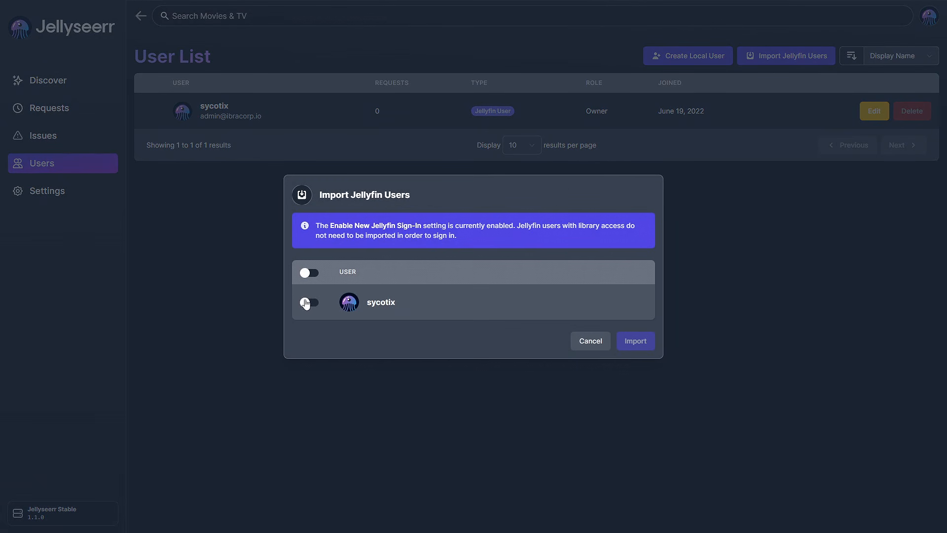
click(575, 342)
click(672, 60)
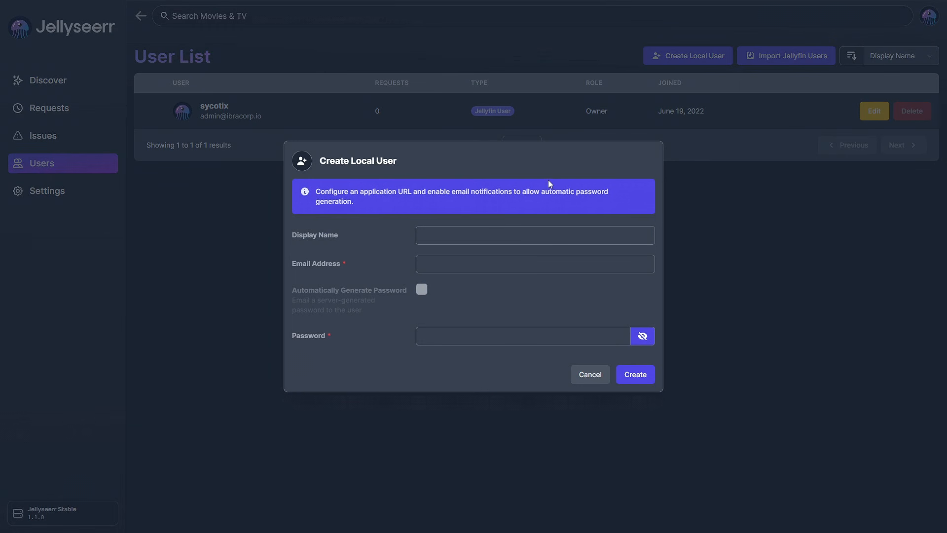
click(592, 375)
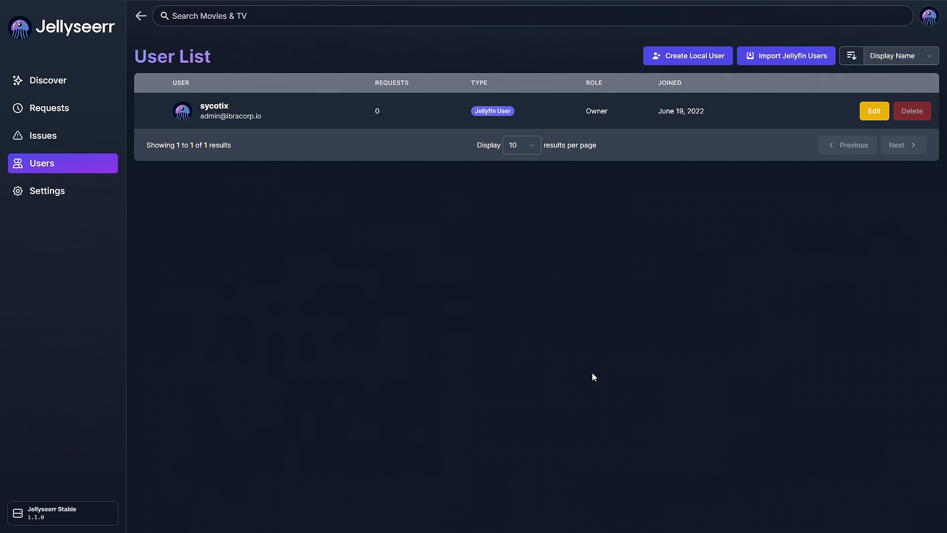
- In Settings, inspect the Jellyfin External URL field, then view the Radarr and Sonarr services
click(63, 196)
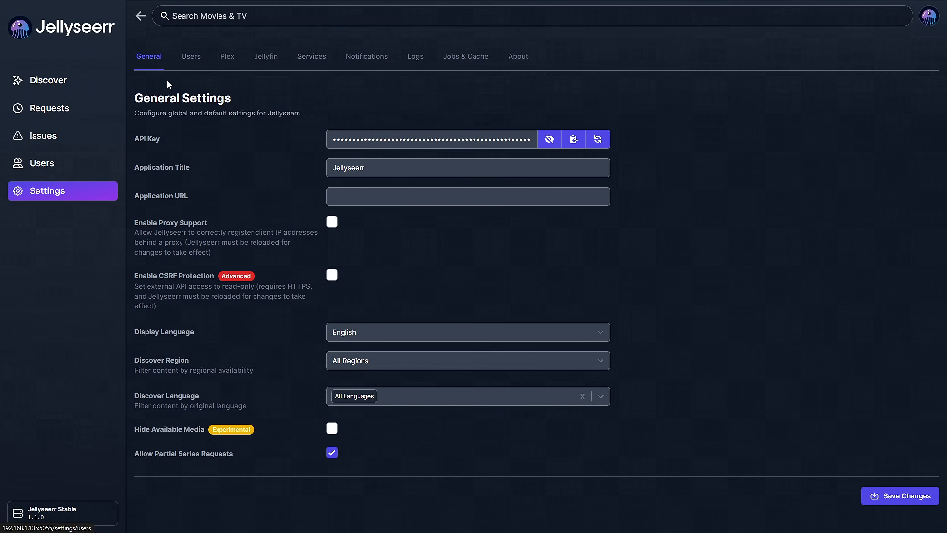
click(272, 56)
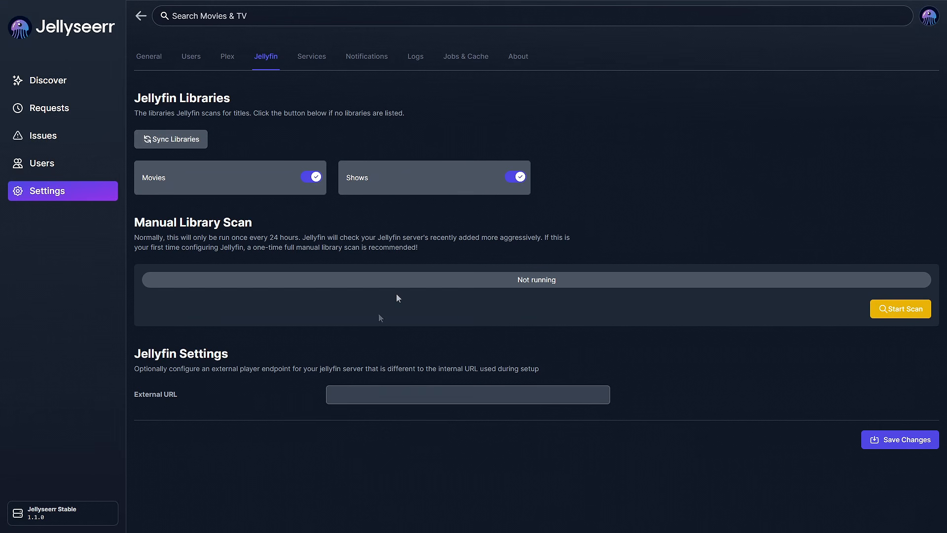
click(404, 395)
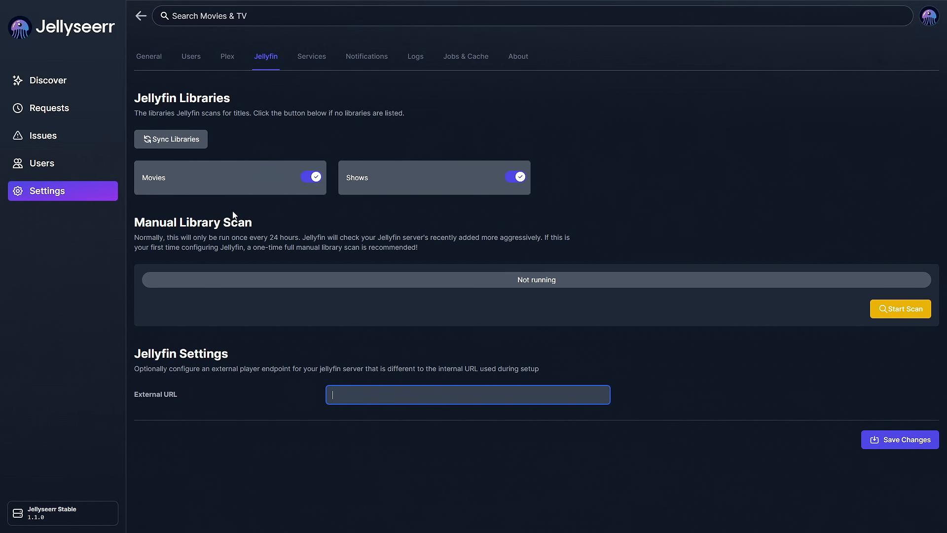
click(310, 61)
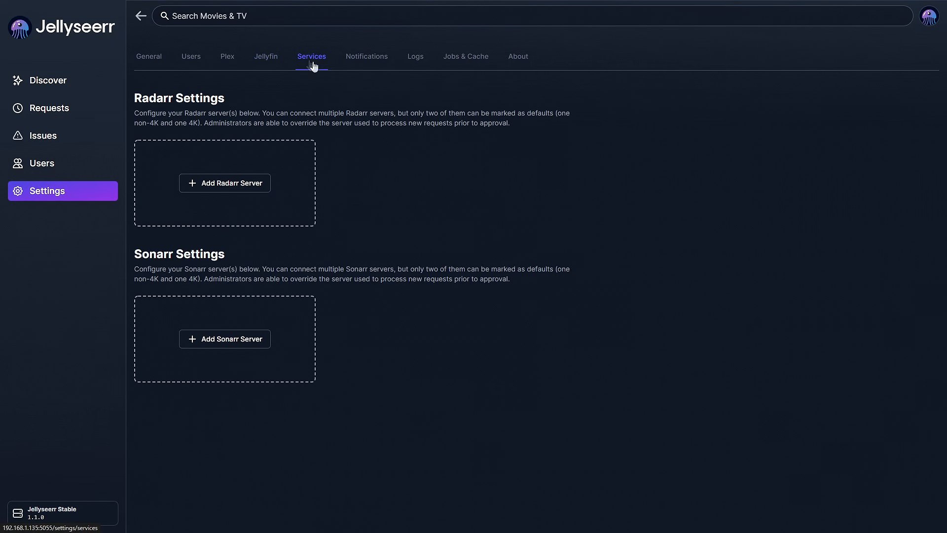
- Browse the Notifications, About Jellyseerr and Users settings pages in turn
click(365, 58)
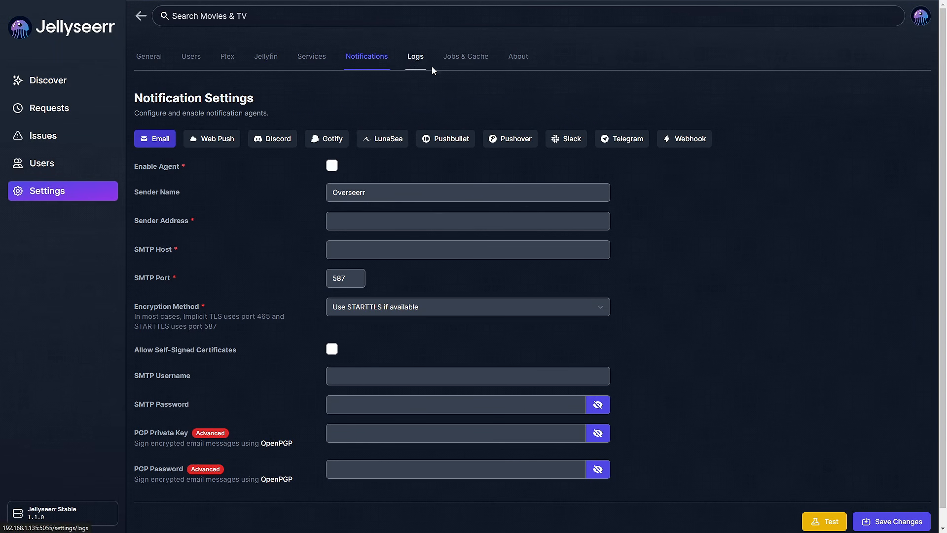
click(510, 56)
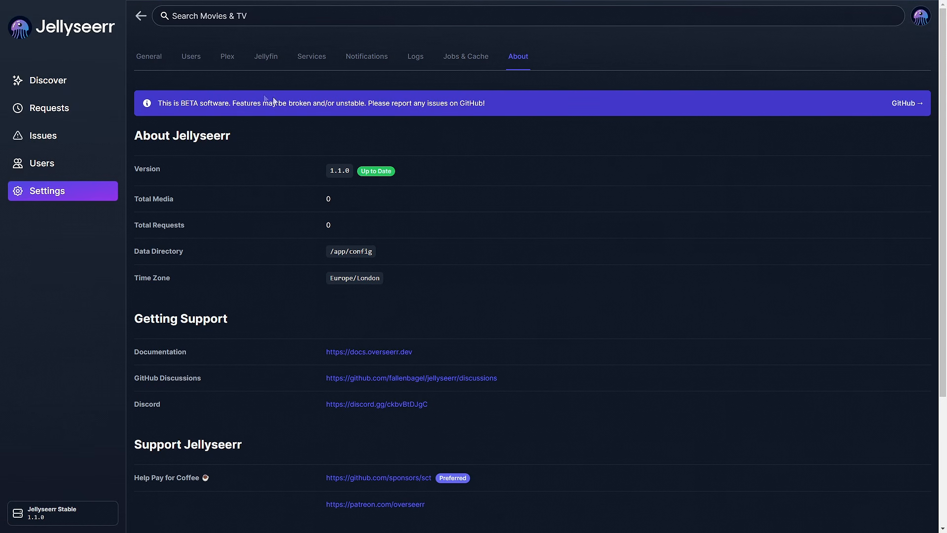
click(193, 58)
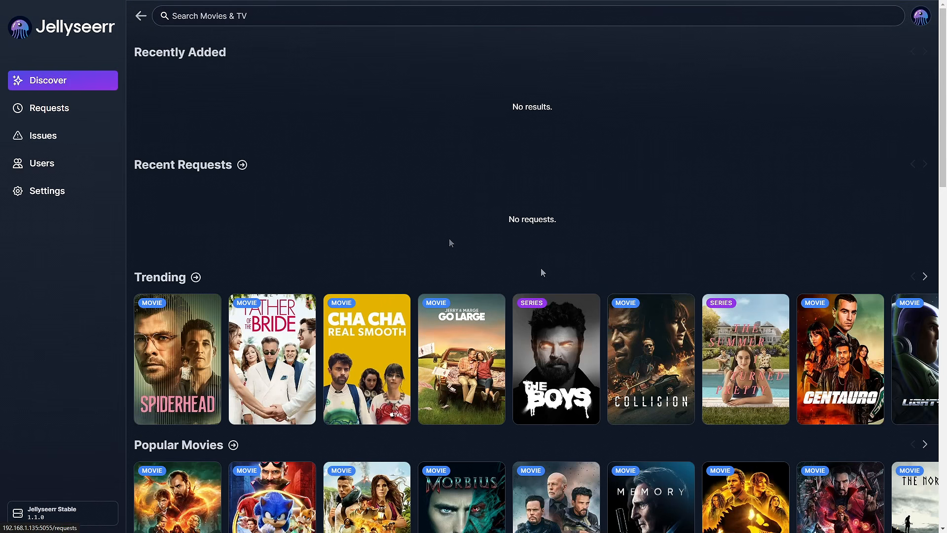
- View the Spiderhead movie details page, then return to Discover
click(208, 347)
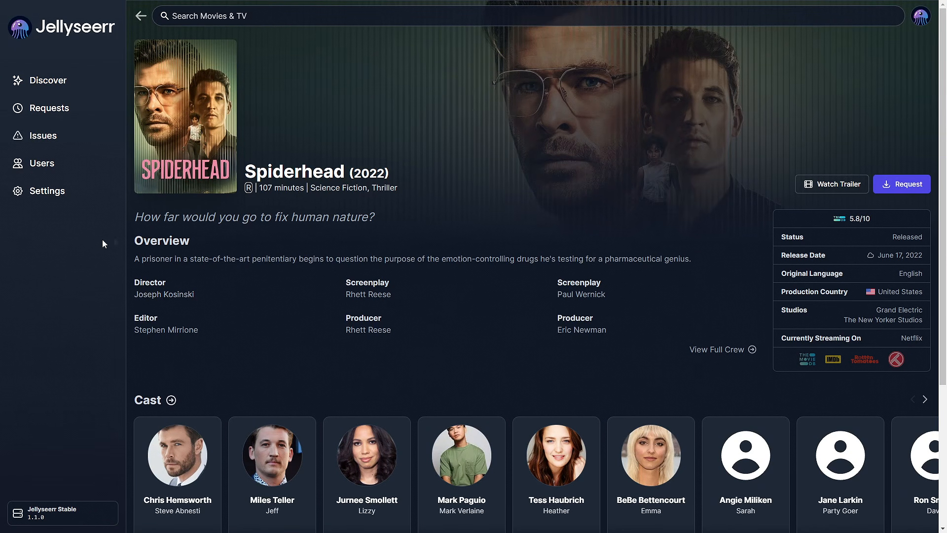
click(66, 193)
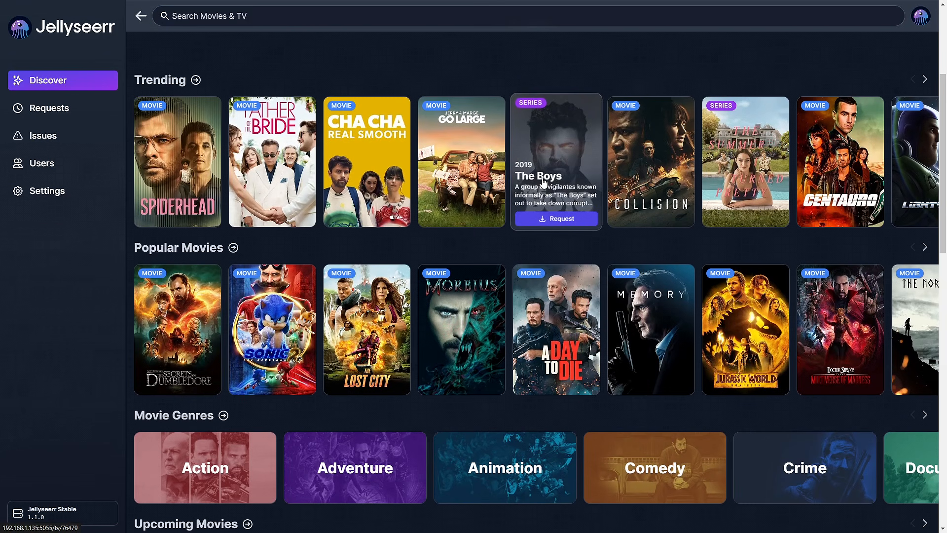